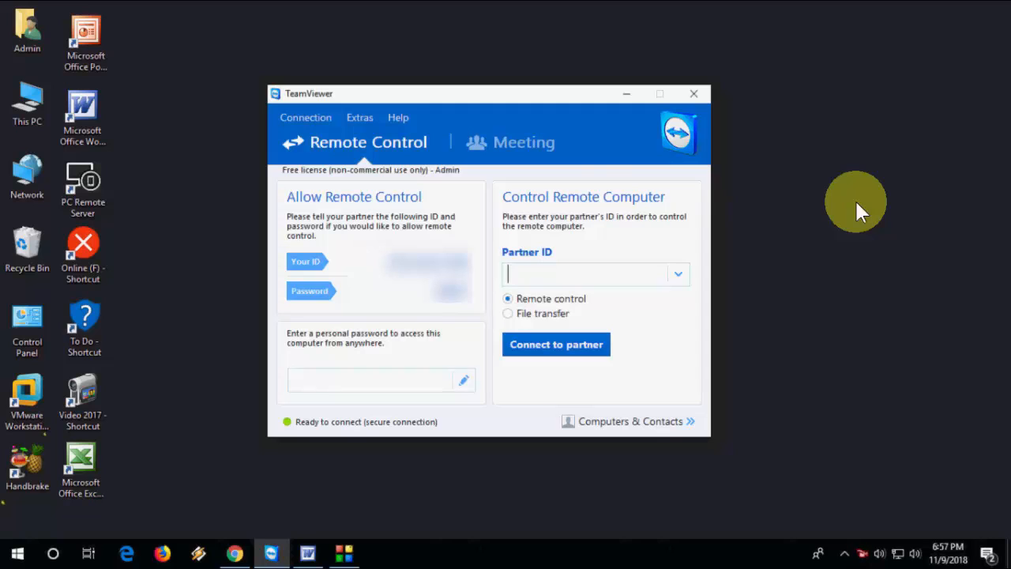
Step: Bring up the TeamViewer Options dialog via Extras and nudge it into view
left_click(364, 118)
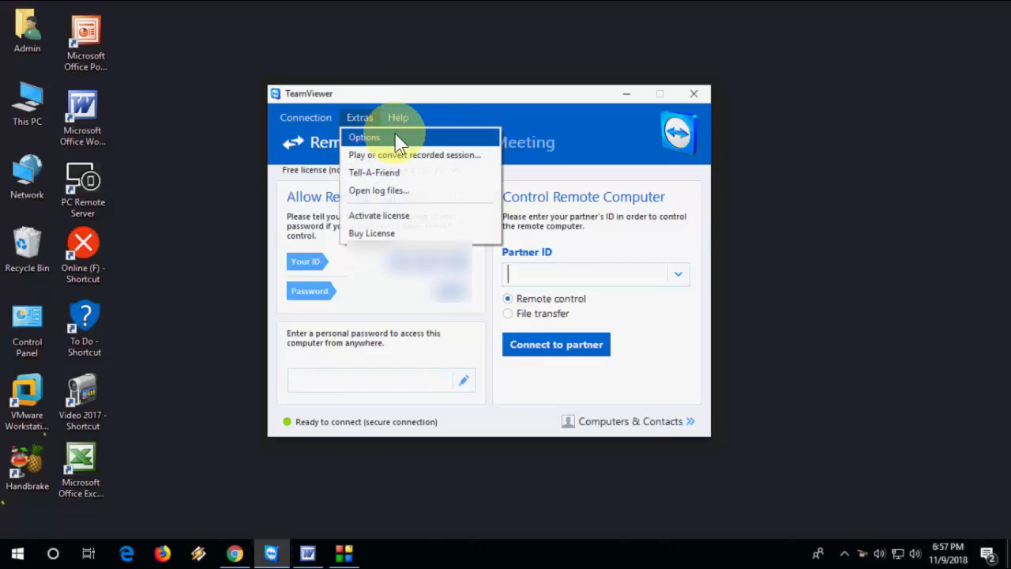
left_click(435, 138)
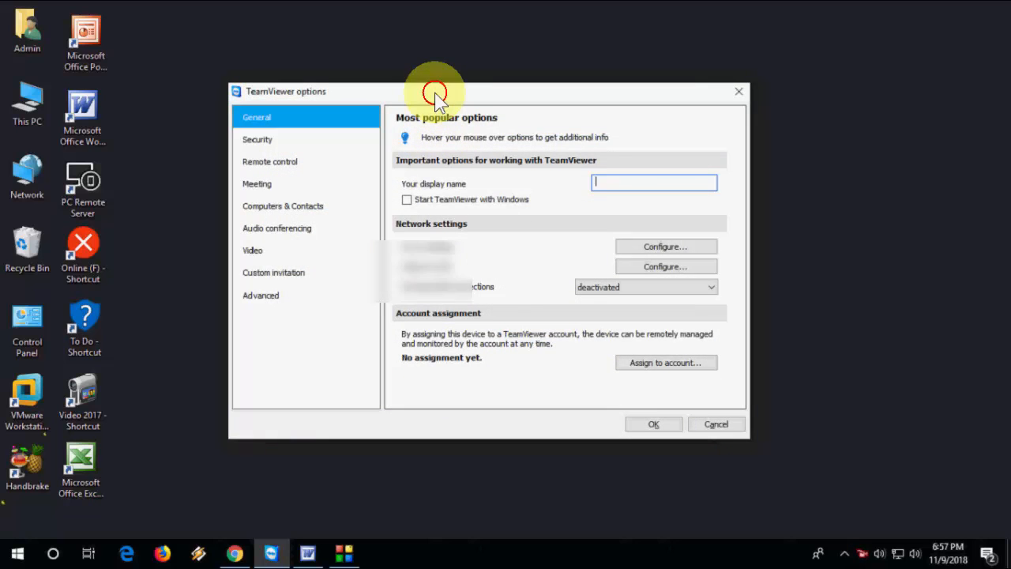
left_click_drag(439, 93, 447, 117)
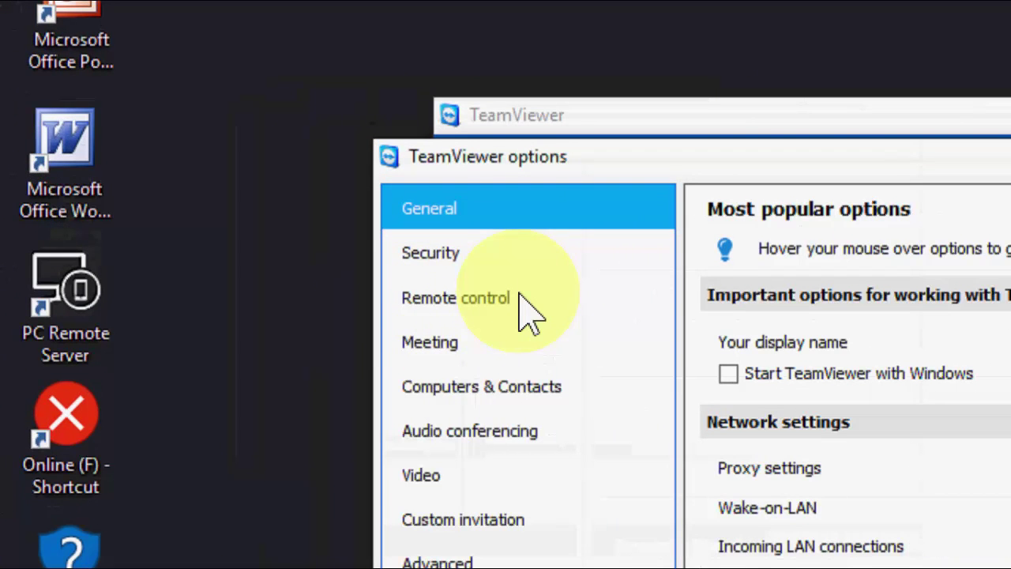
Step: Enable 'Share computer sounds and music' in the Meeting settings page
left_click(293, 184)
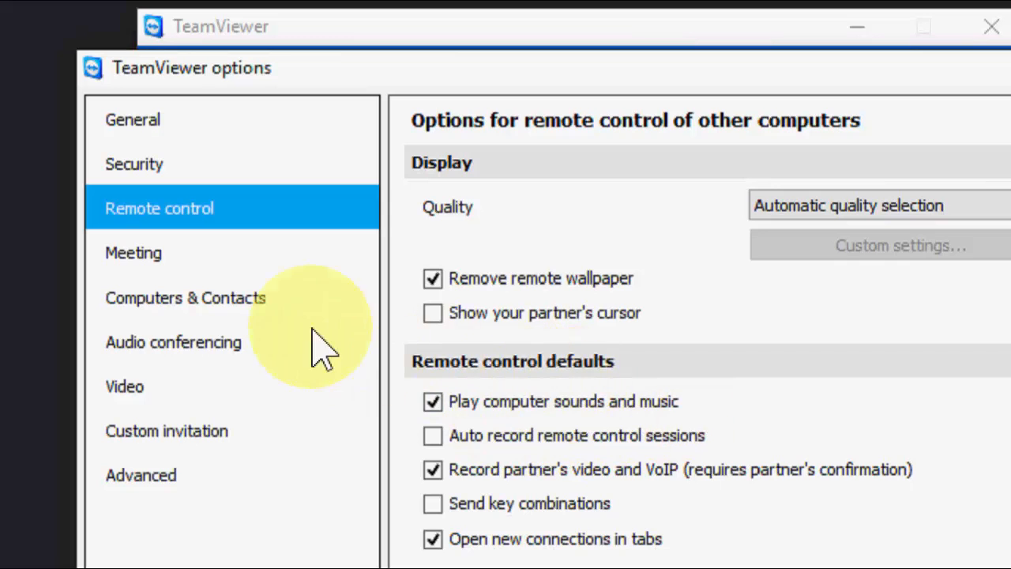
left_click(143, 255)
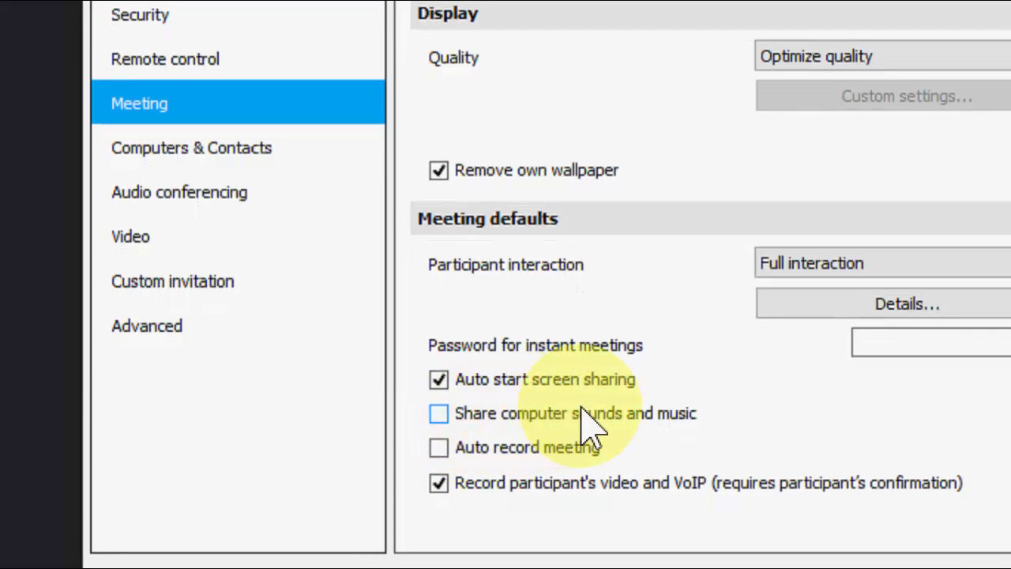
left_click(616, 427)
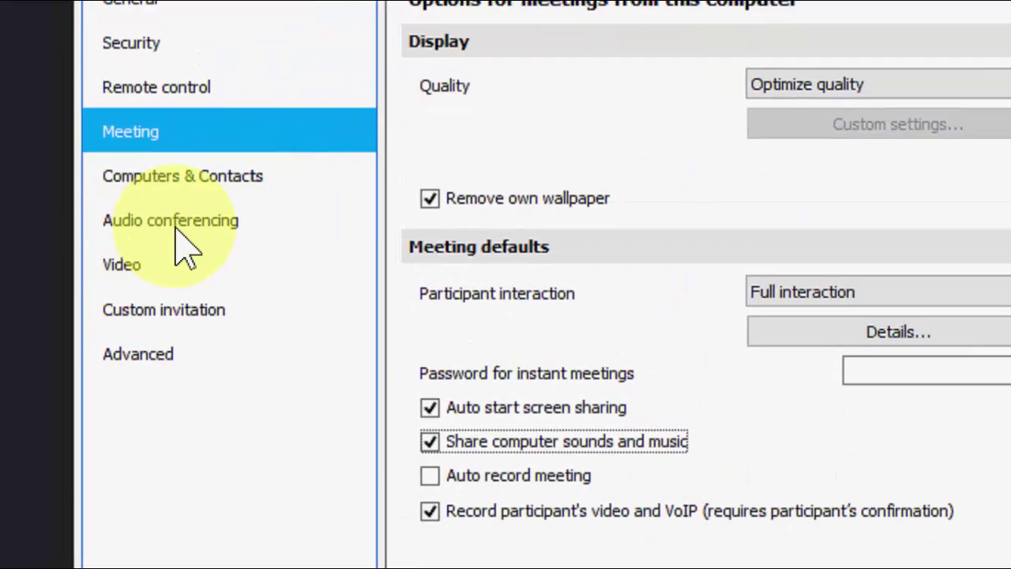
Step: In Audio conferencing, leave speakers unchanged and set the microphone to Microphone (High Definition Audio Device)
left_click(176, 225)
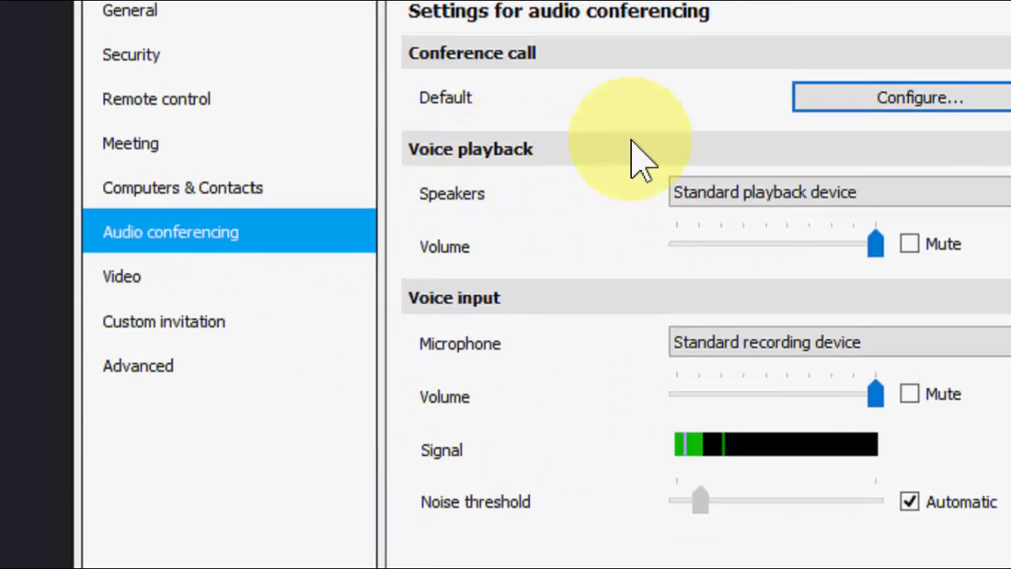
left_click(724, 197)
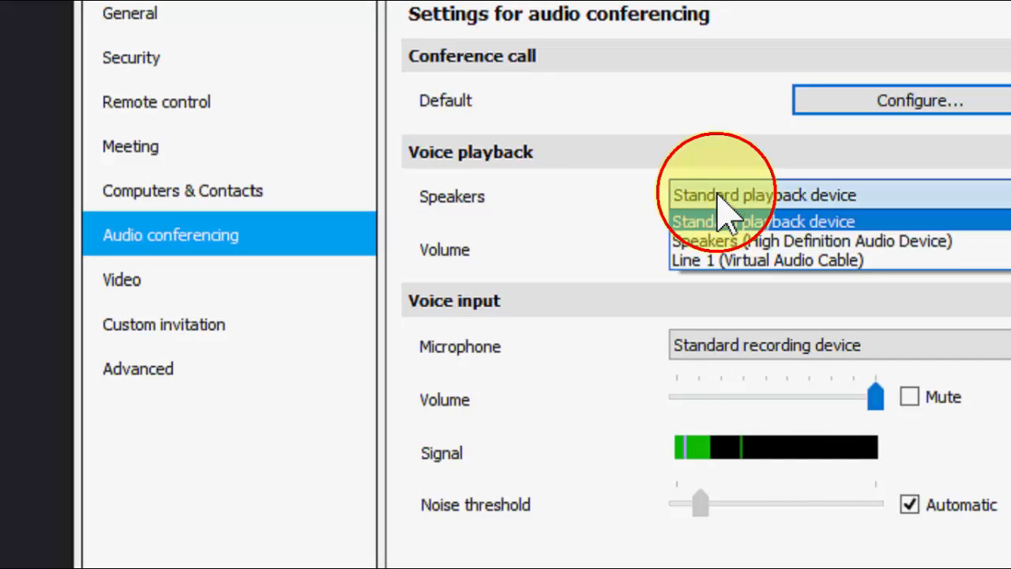
left_click(715, 201)
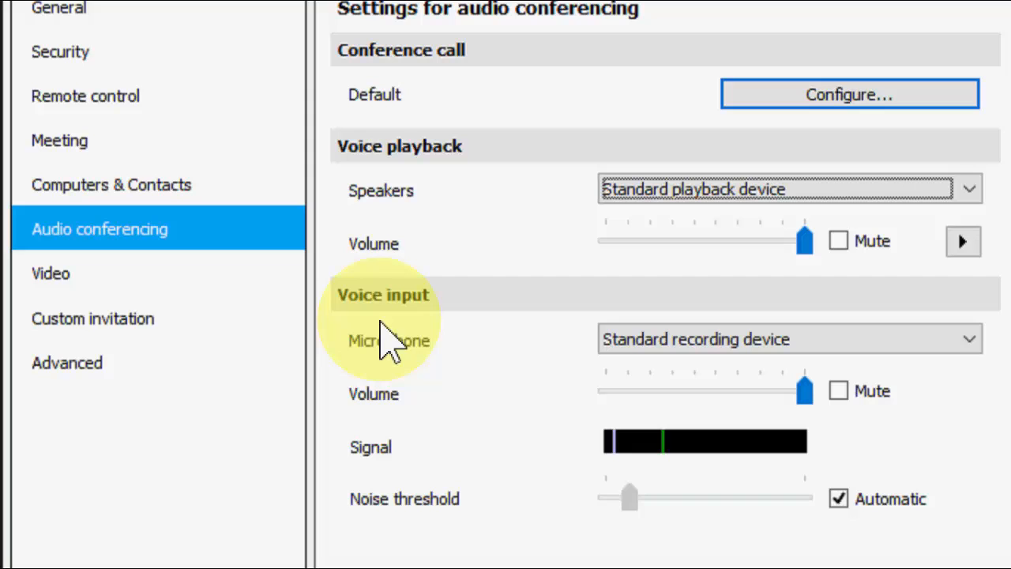
left_click(716, 347)
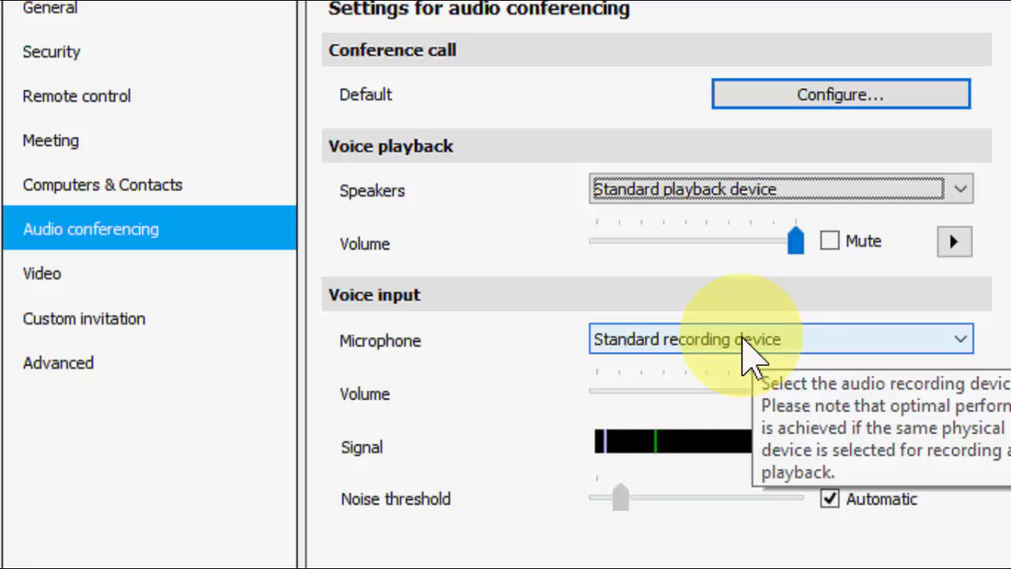
left_click(649, 343)
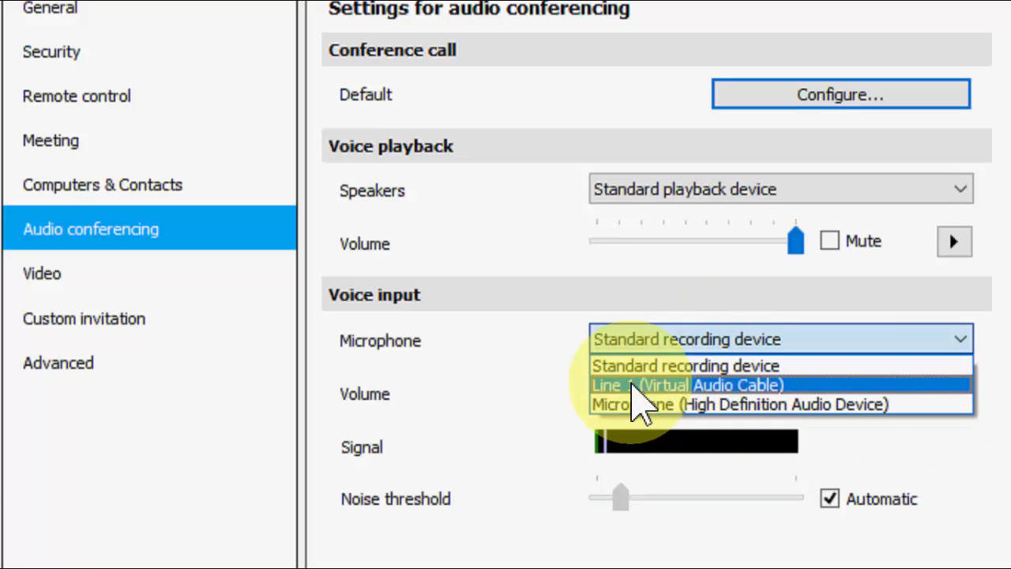
left_click(715, 405)
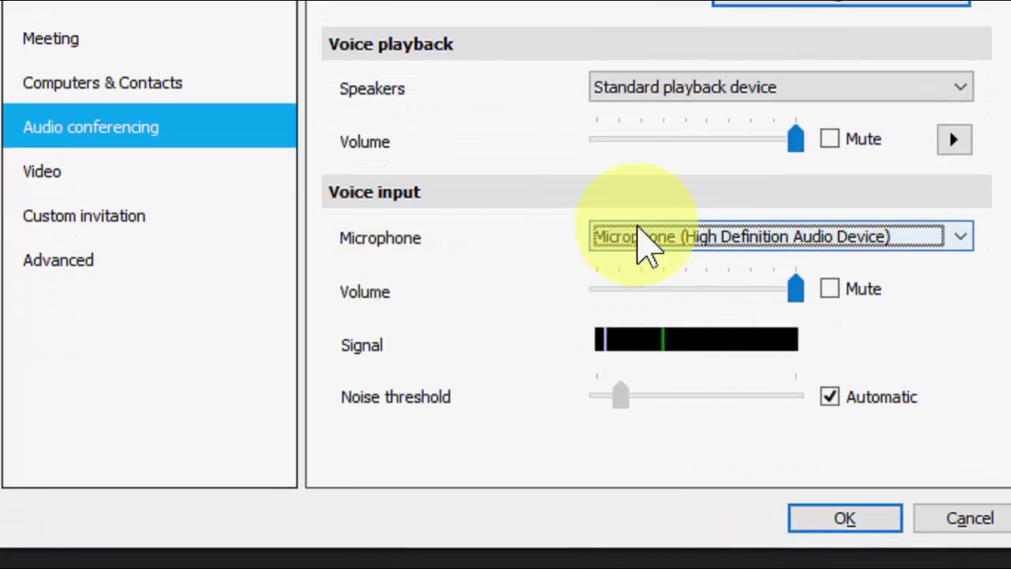
Step: Switch the conferencing microphone back to the Standard recording device
left_click(648, 237)
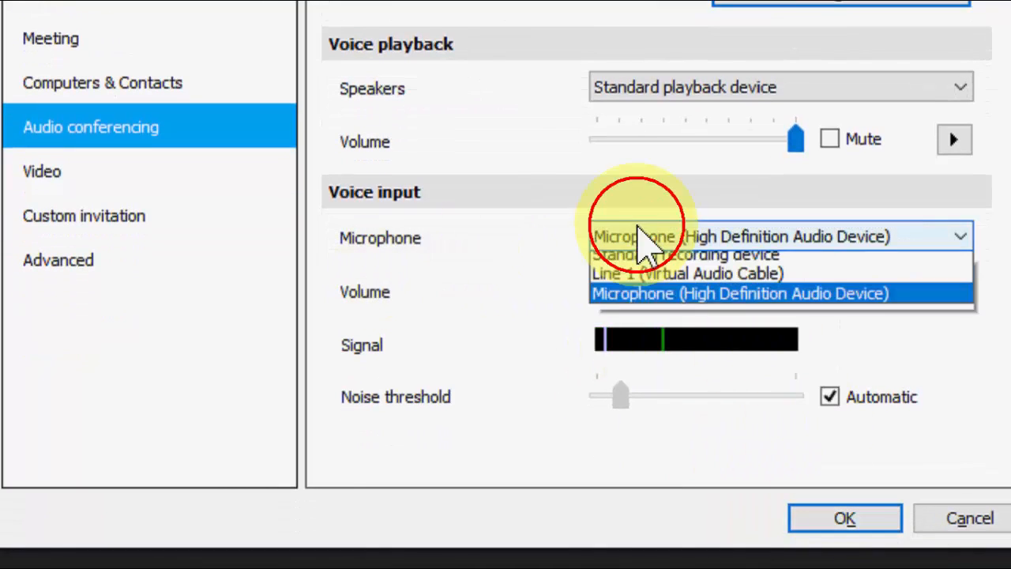
left_click(703, 263)
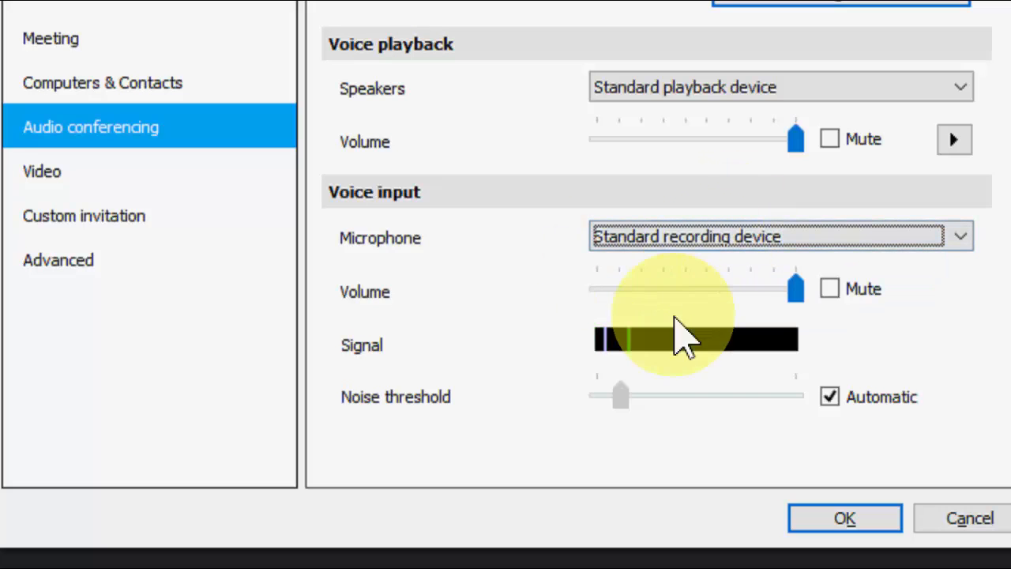